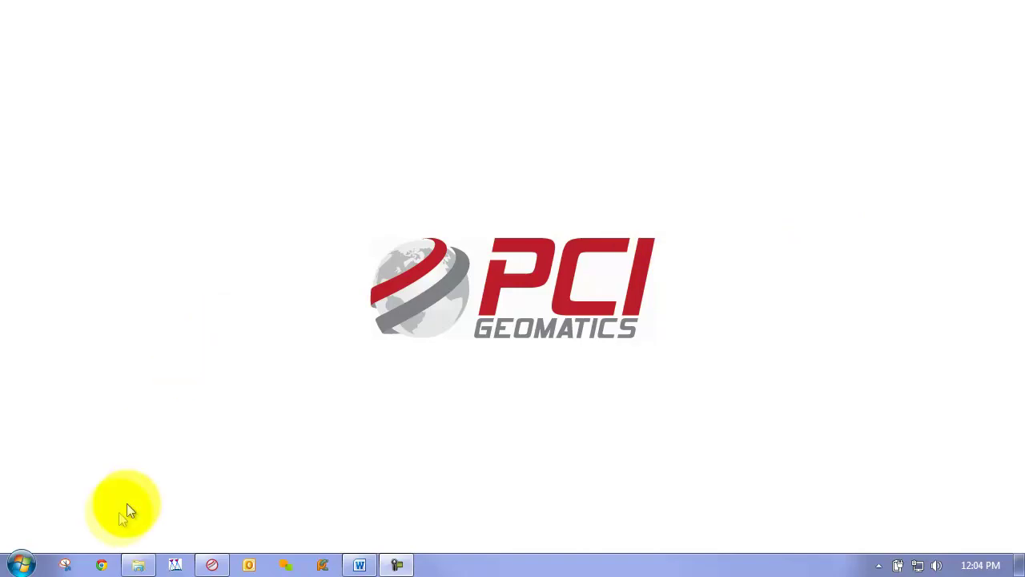
Open a new Chrome window and load the EarthExplorer site from the address suggestion.
left_click(100, 565)
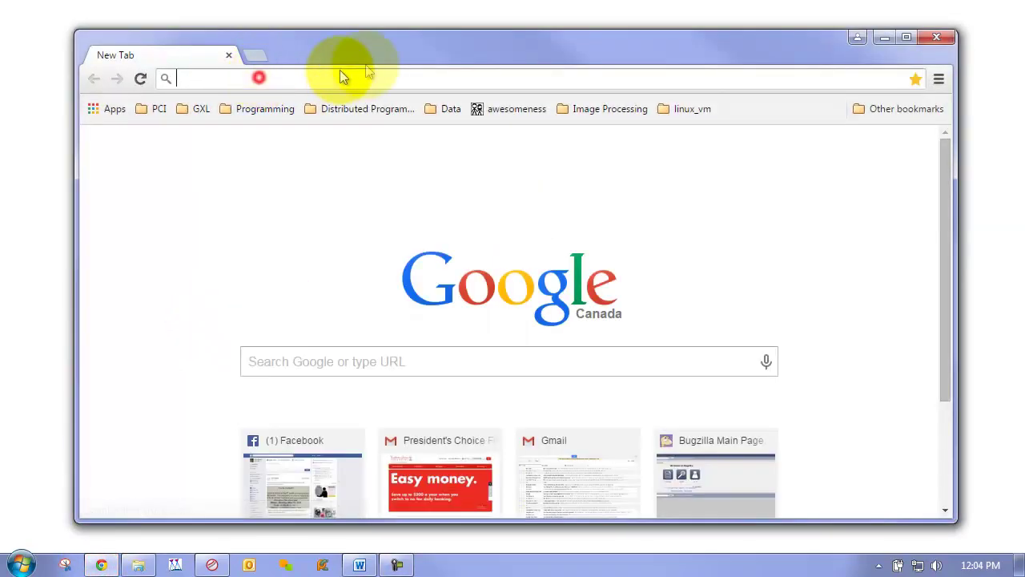
type("earth")
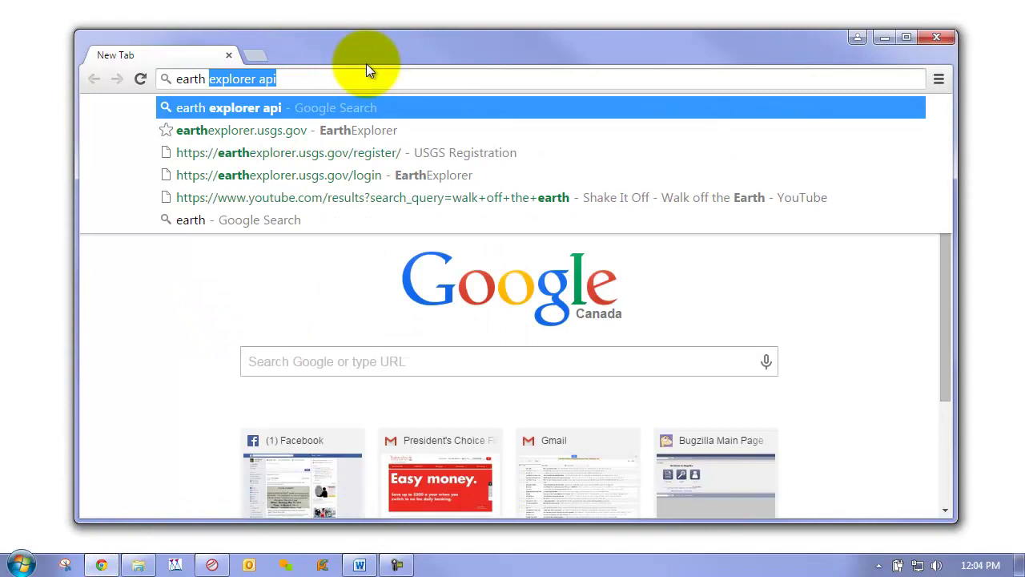
key("Down")
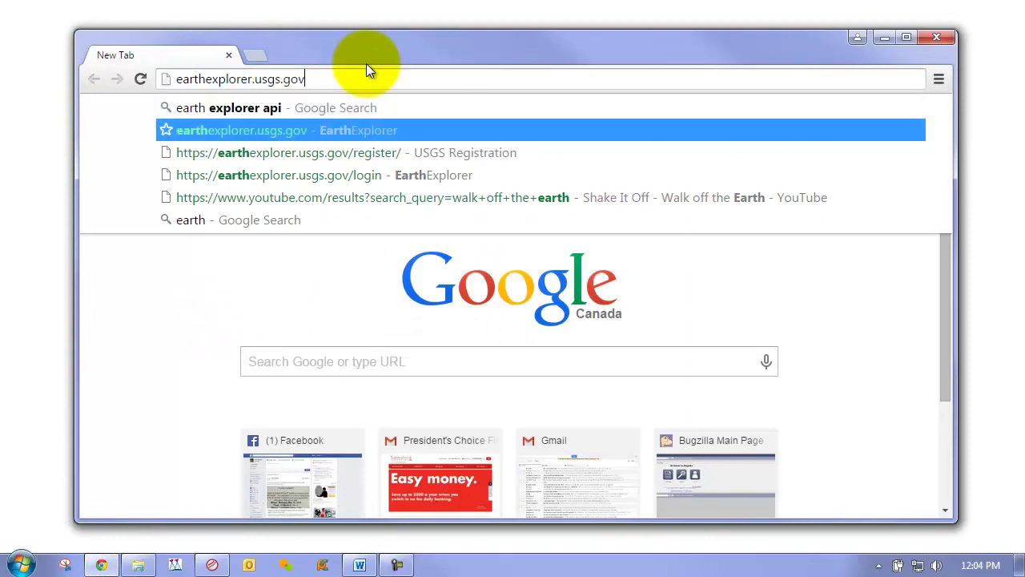
key("Return")
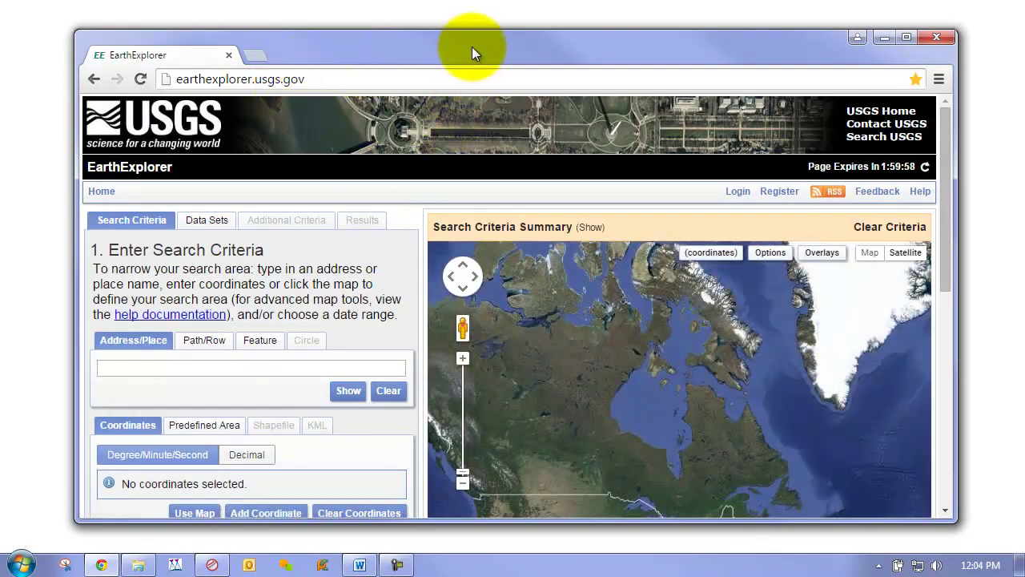
Fill in the new account registration form, then follow the confirmation link from the e-mail.
left_click(781, 193)
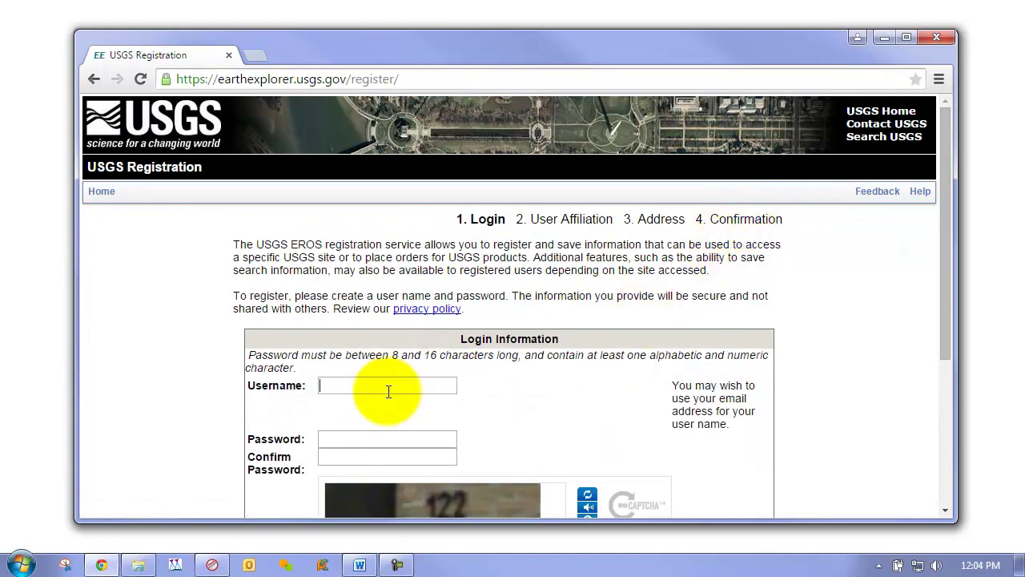
scroll(387, 391, "down", 2)
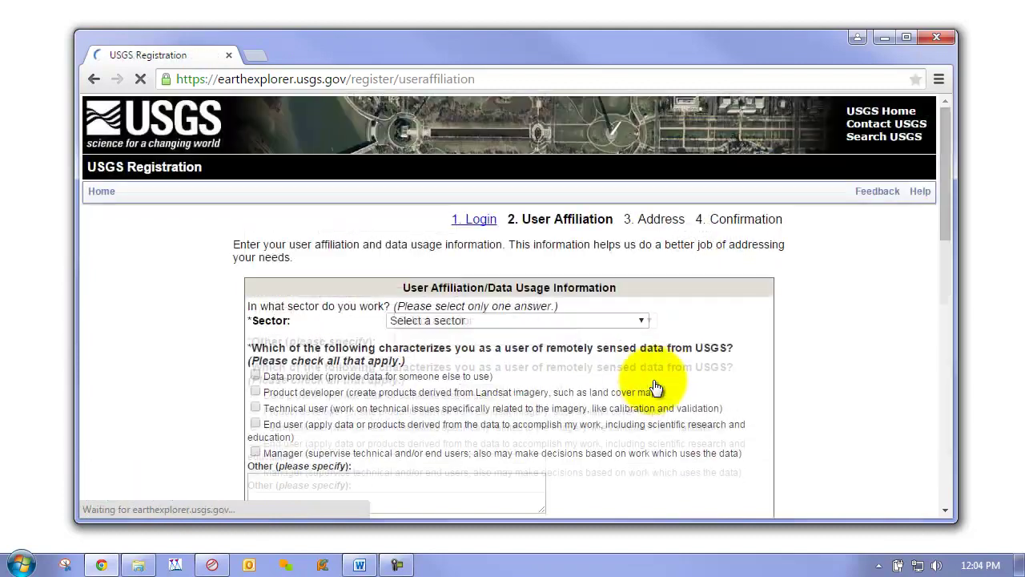
scroll(625, 321, "down", 1)
left_click(554, 239)
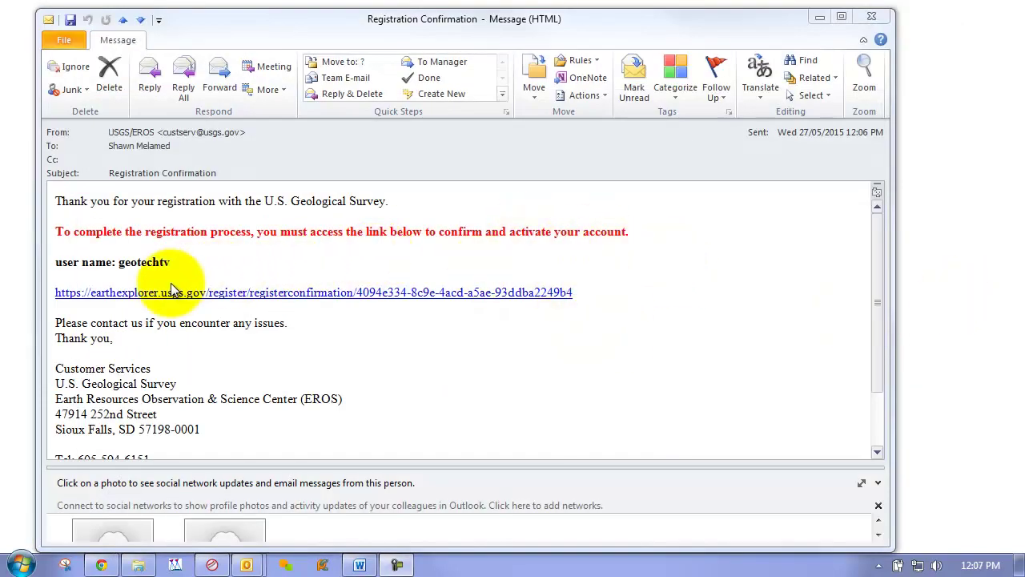
left_click(205, 295)
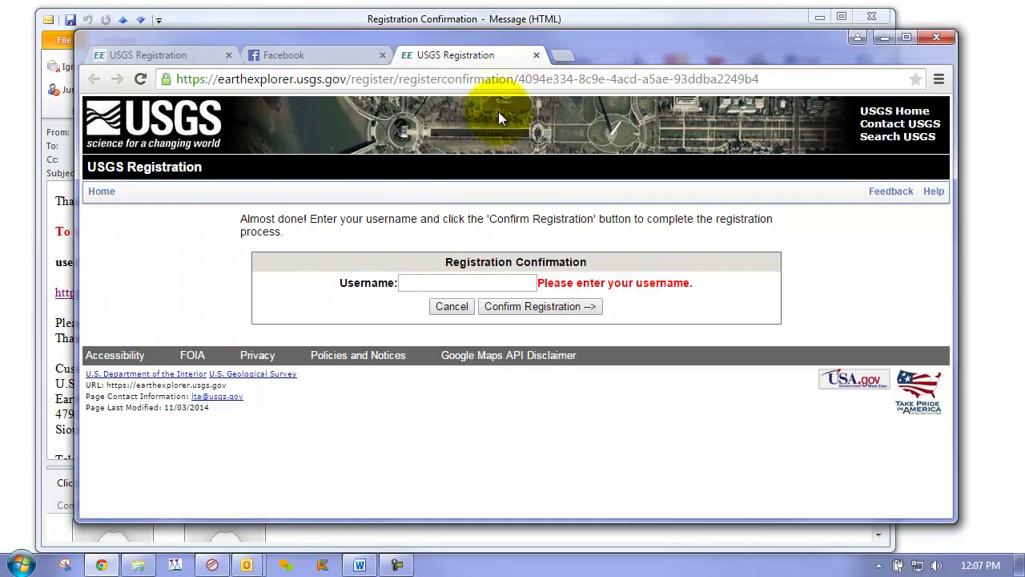
Enter the account username on the Registration Confirmation page.
left_click(476, 283)
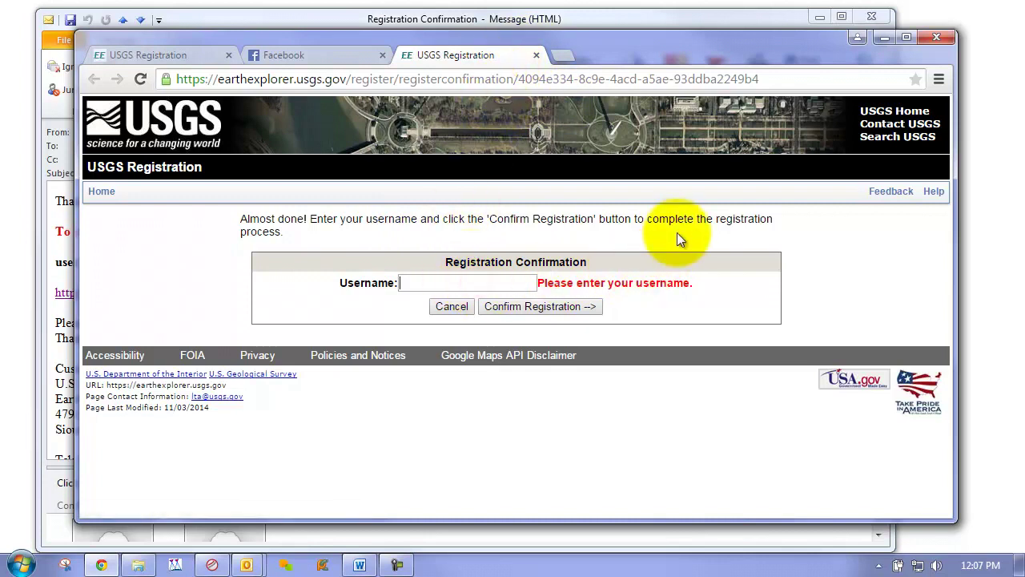
type("geotec")
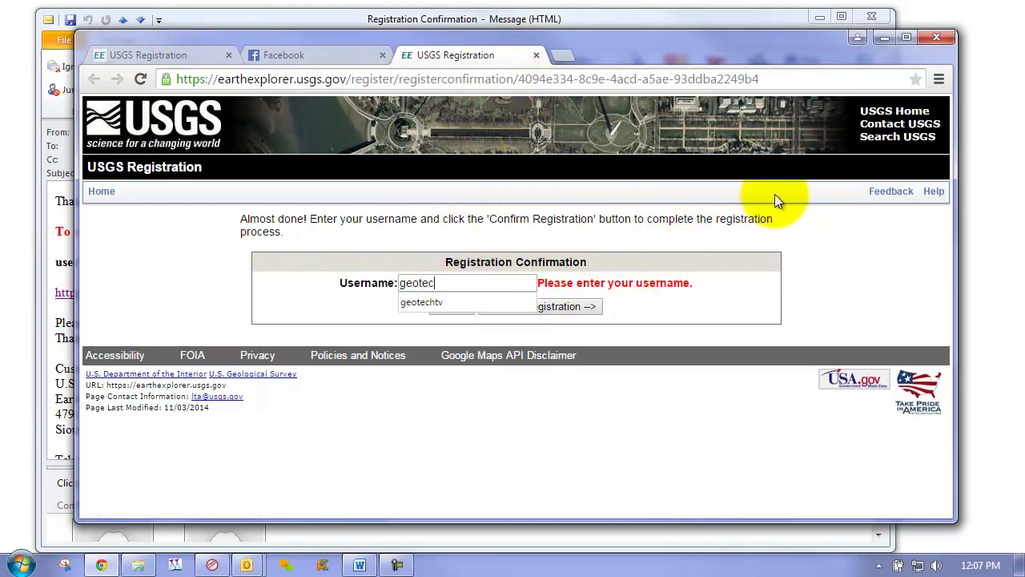
type("h")
key("Down")
key("Return")
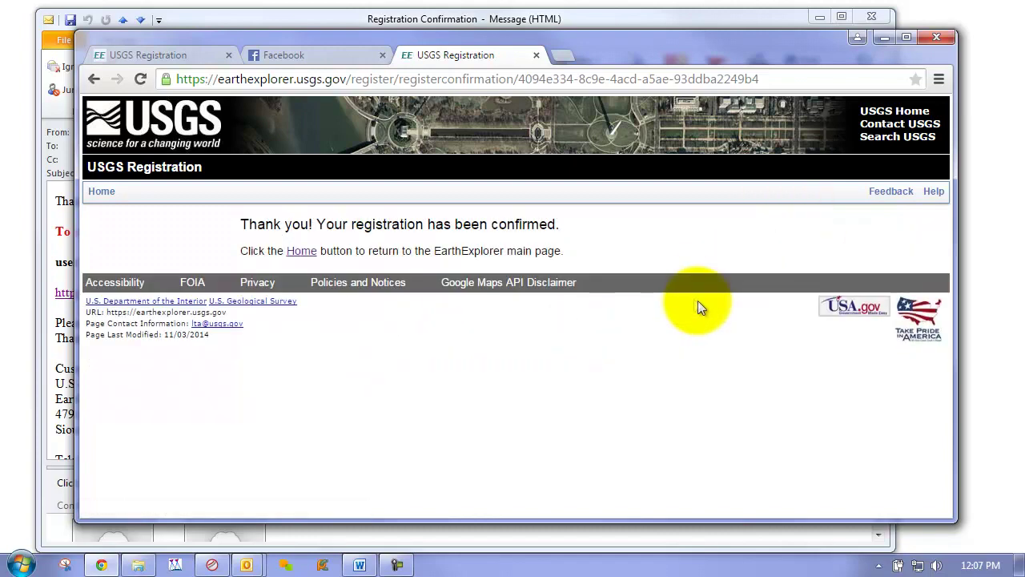
Sign in to EarthExplorer with the new credentials and let Chrome save the password.
left_click(298, 251)
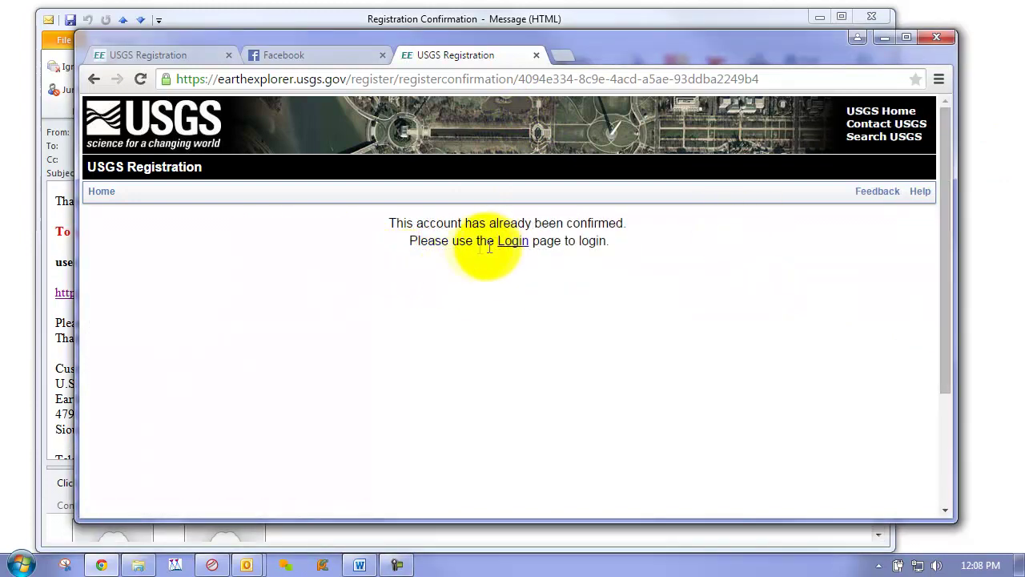
left_click(513, 241)
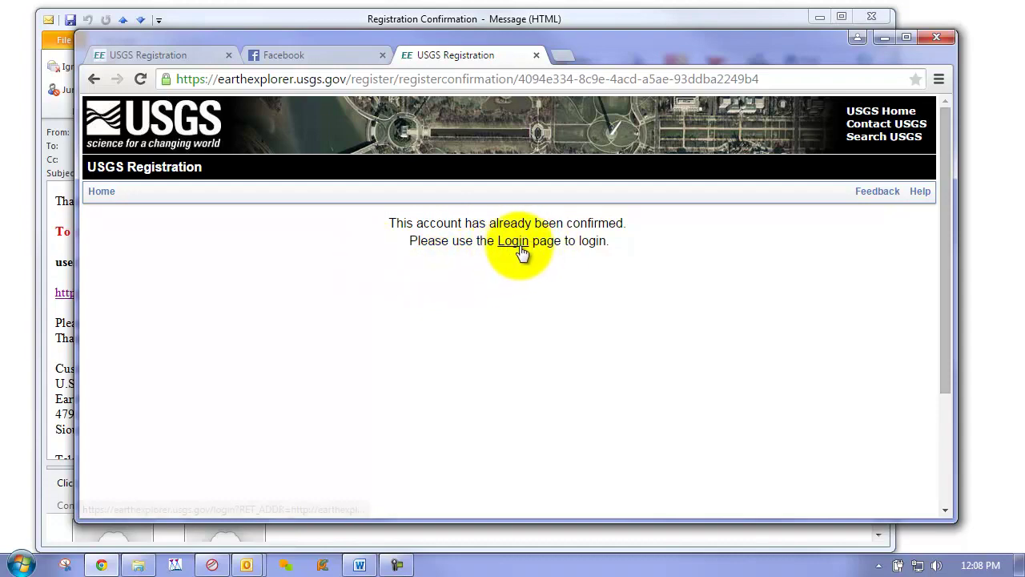
left_click(588, 269)
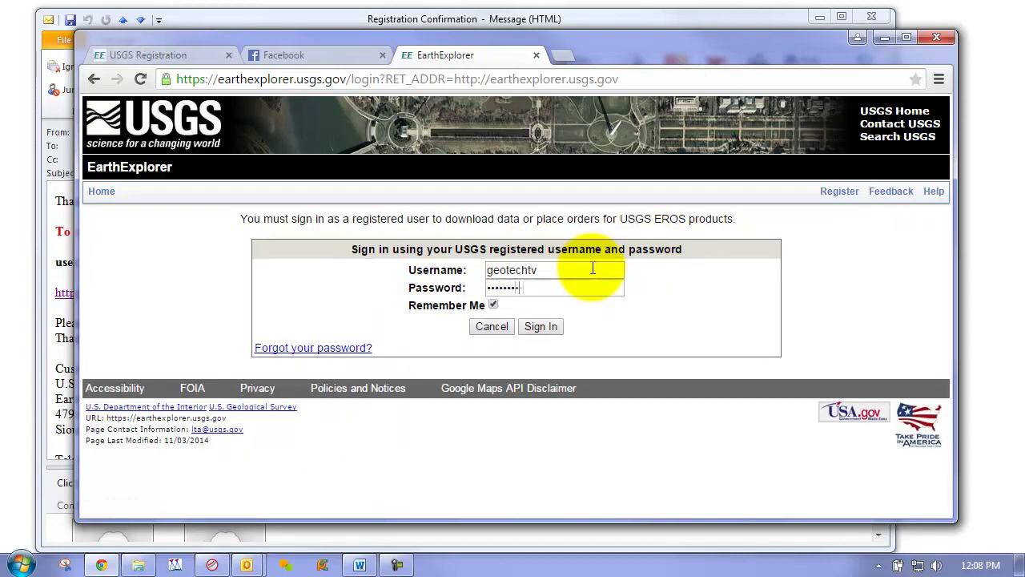
left_click(540, 326)
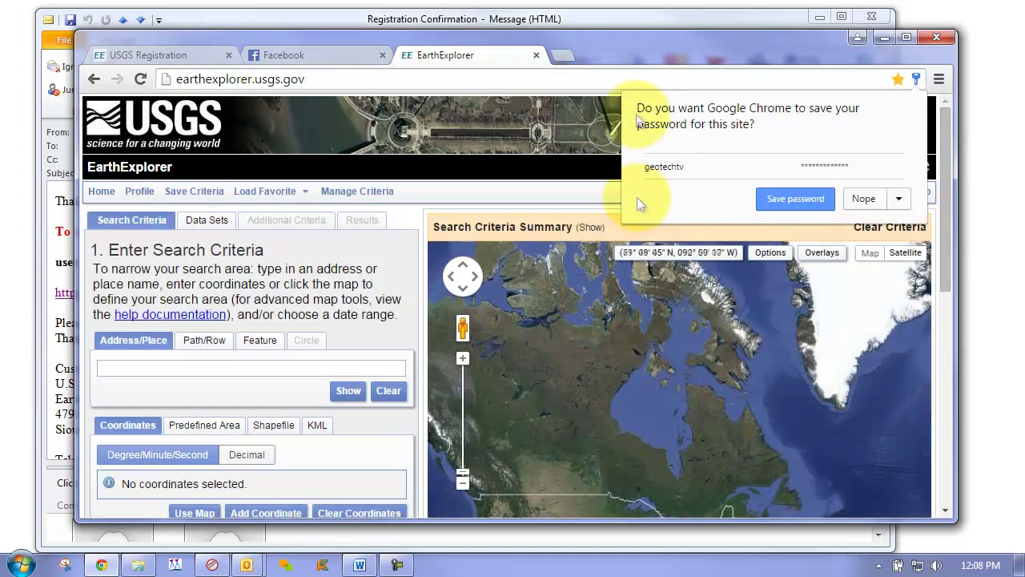
left_click(797, 199)
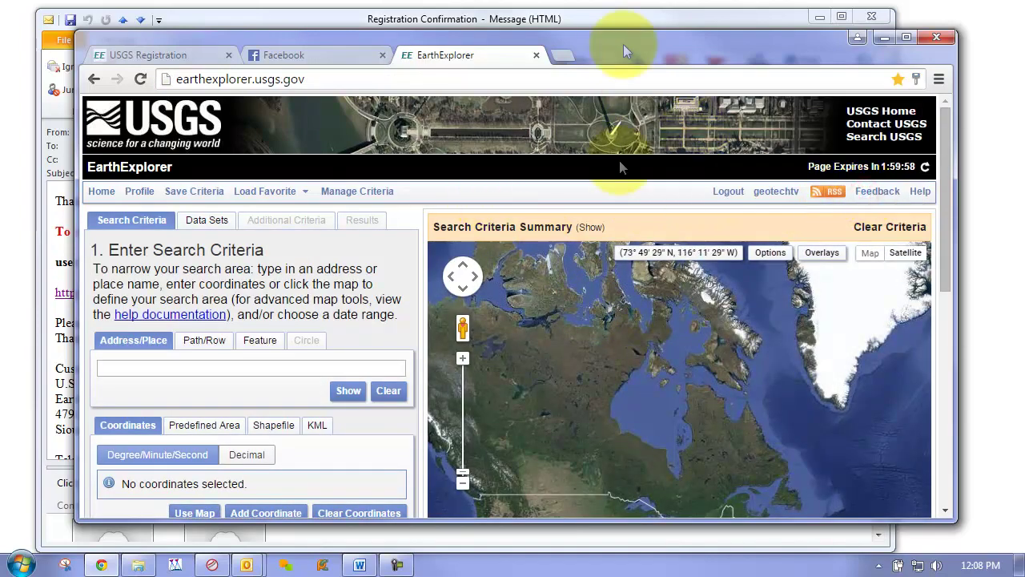
Maximize the browser and review the Path/Row, Feature and Address/Place search options.
double_click(623, 44)
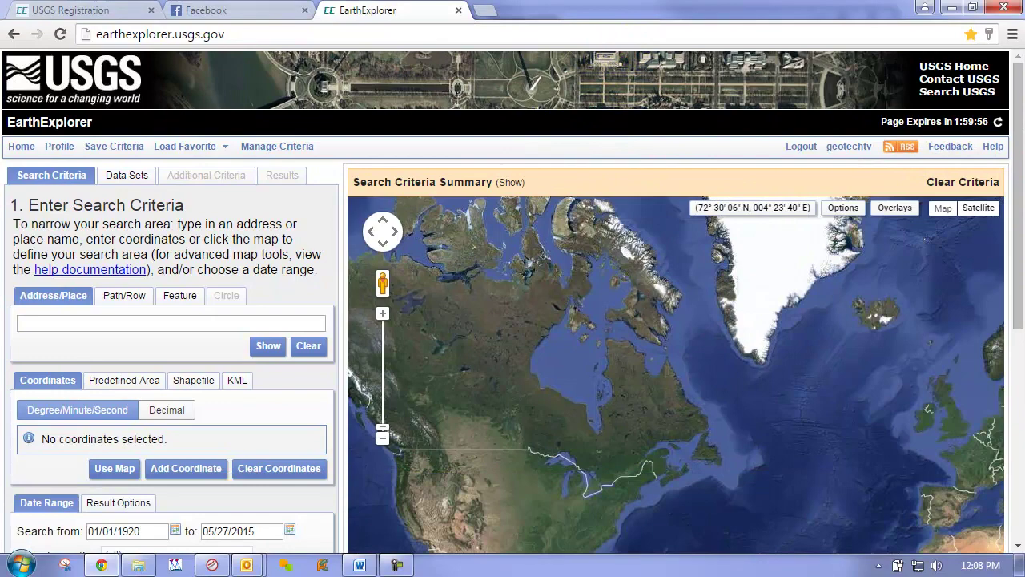
scroll(864, 182, "down", 1)
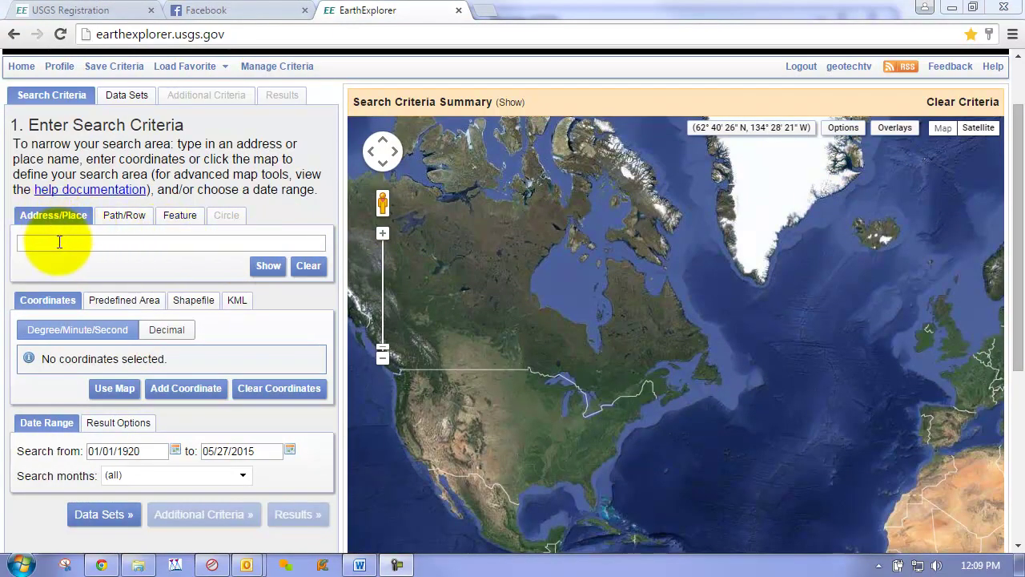
left_click(126, 216)
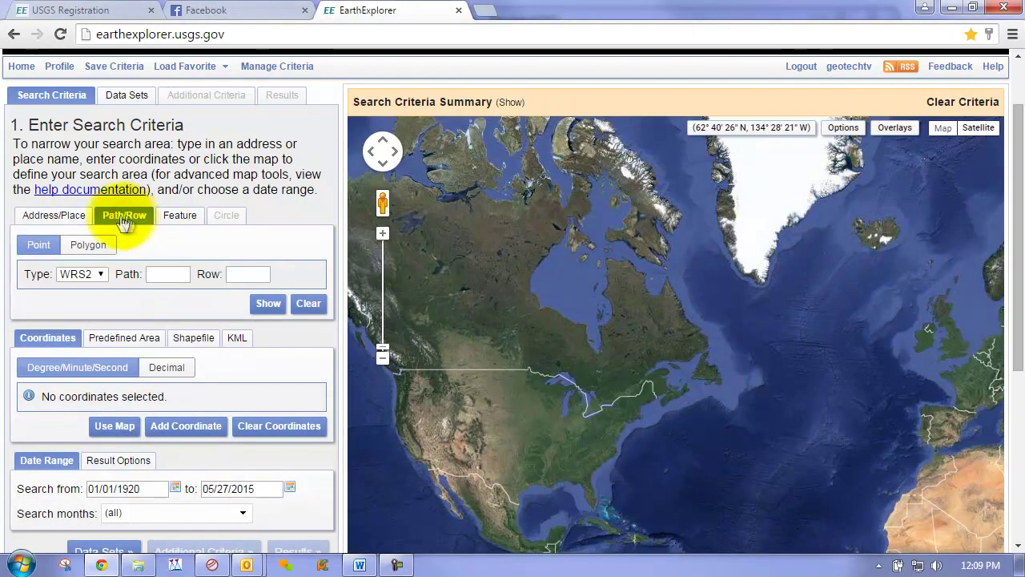
left_click(181, 216)
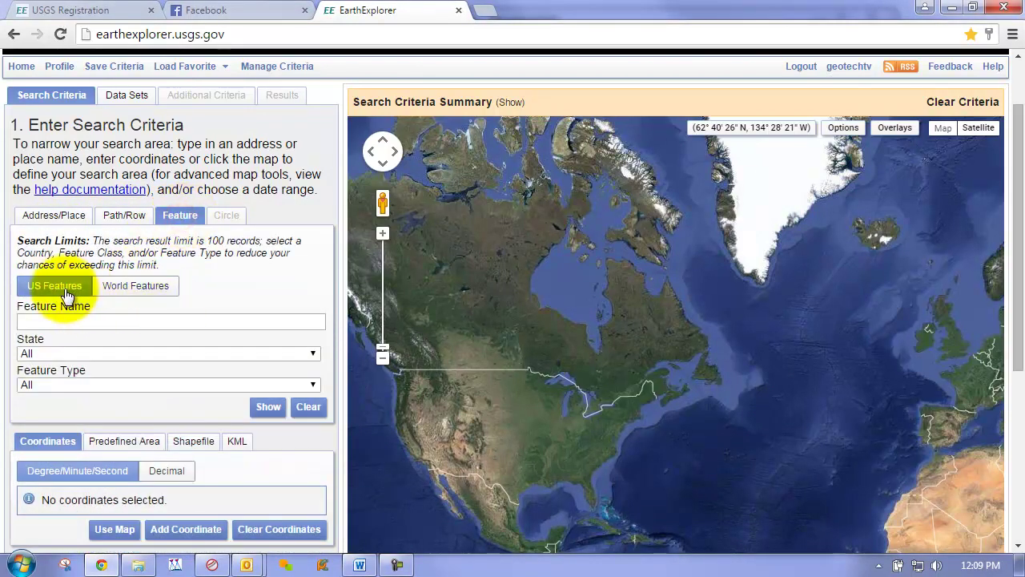
left_click(63, 220)
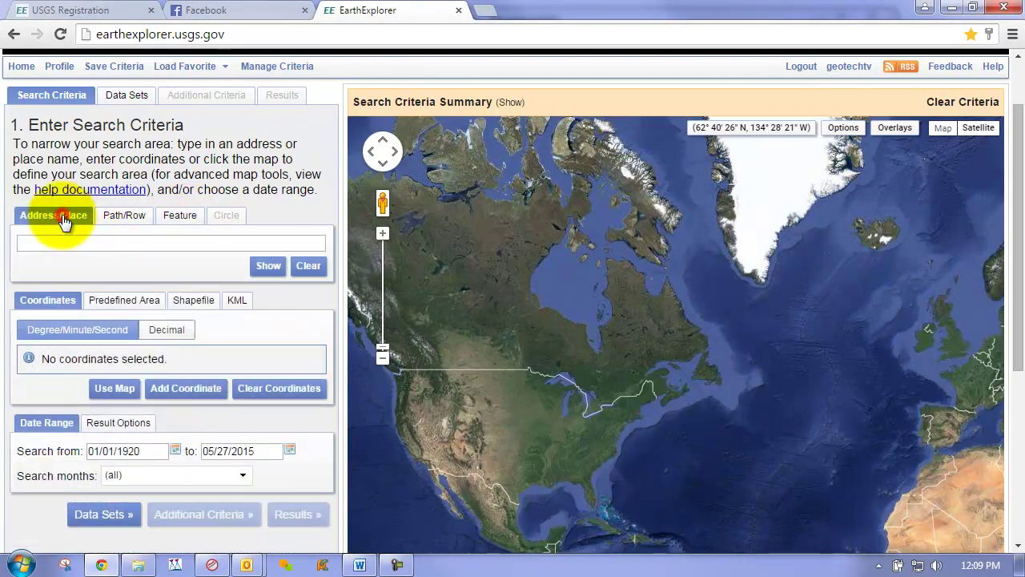
scroll(107, 316, "down", 1)
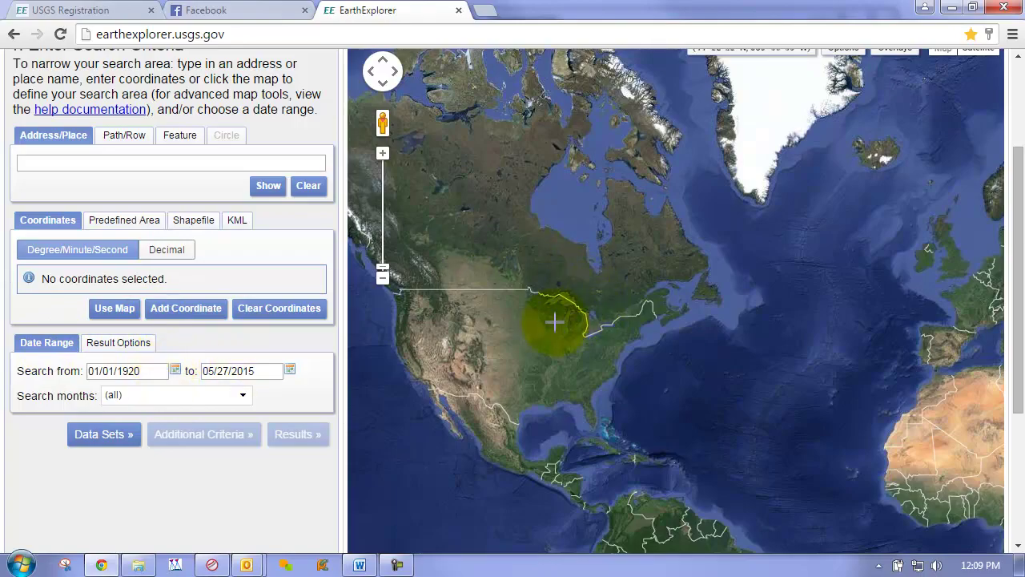
Pan and zoom the map from North America to Barcelona in the western Mediterranean.
left_click_drag(691, 344, 470, 344)
left_click_drag(873, 352, 690, 343)
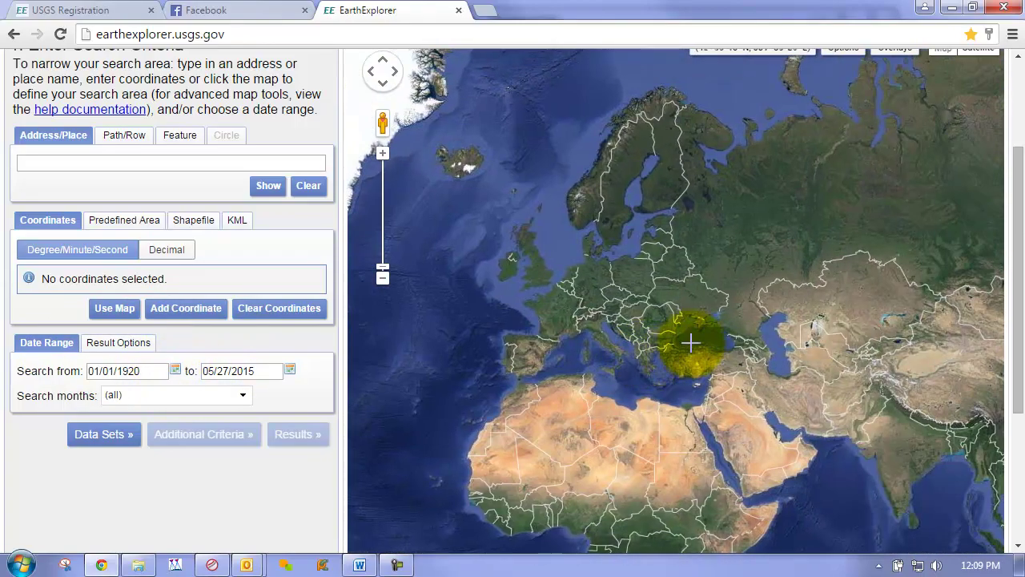
scroll(691, 343, "up", 1)
scroll(607, 343, "up", 1)
left_click_drag(571, 286, 915, 343)
left_click_drag(713, 336, 781, 351)
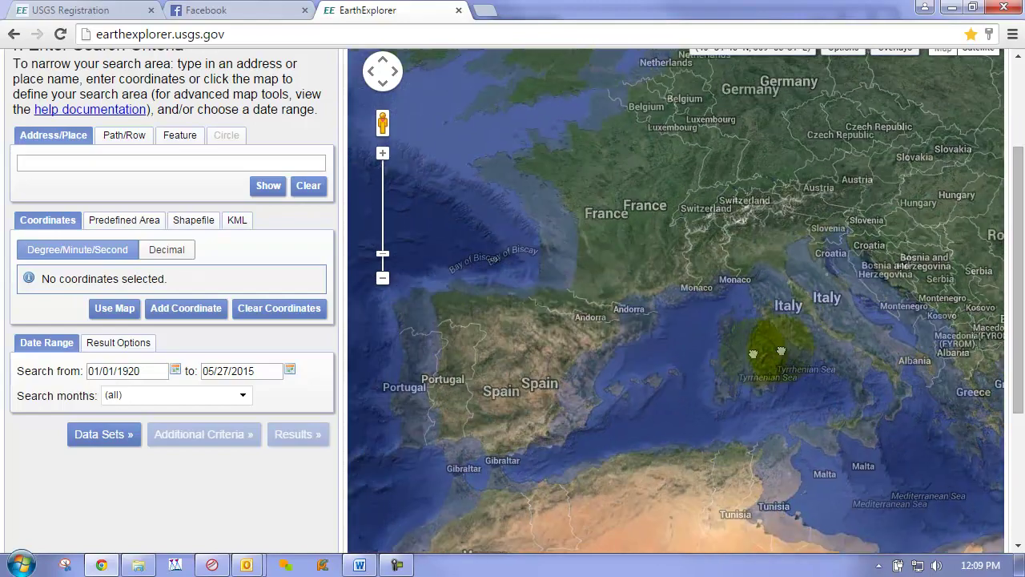
scroll(665, 350, "up", 2)
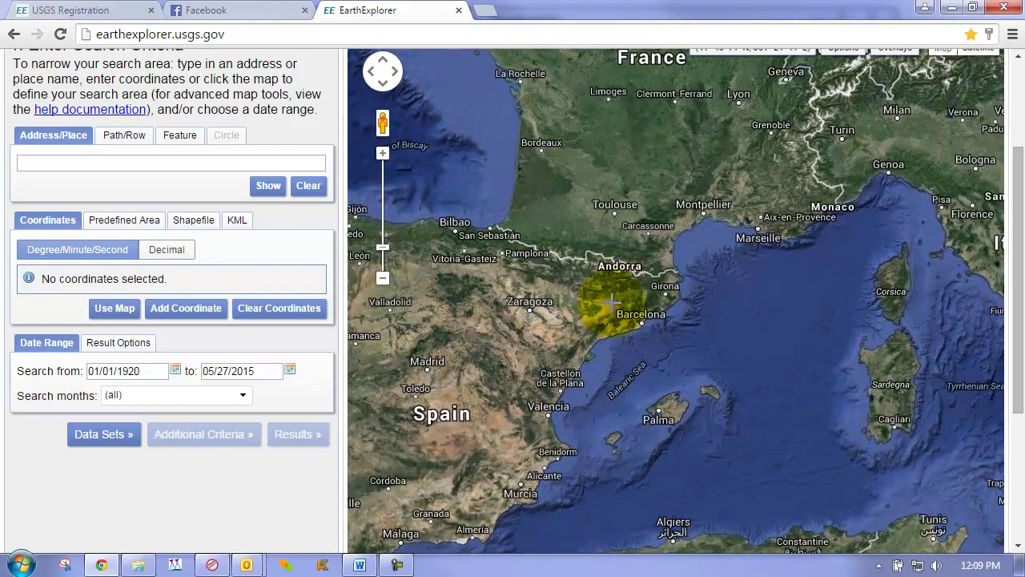
Place four search-area corners around Barcelona and nudge corner 2 slightly northwest.
left_click(619, 303)
left_click(664, 304)
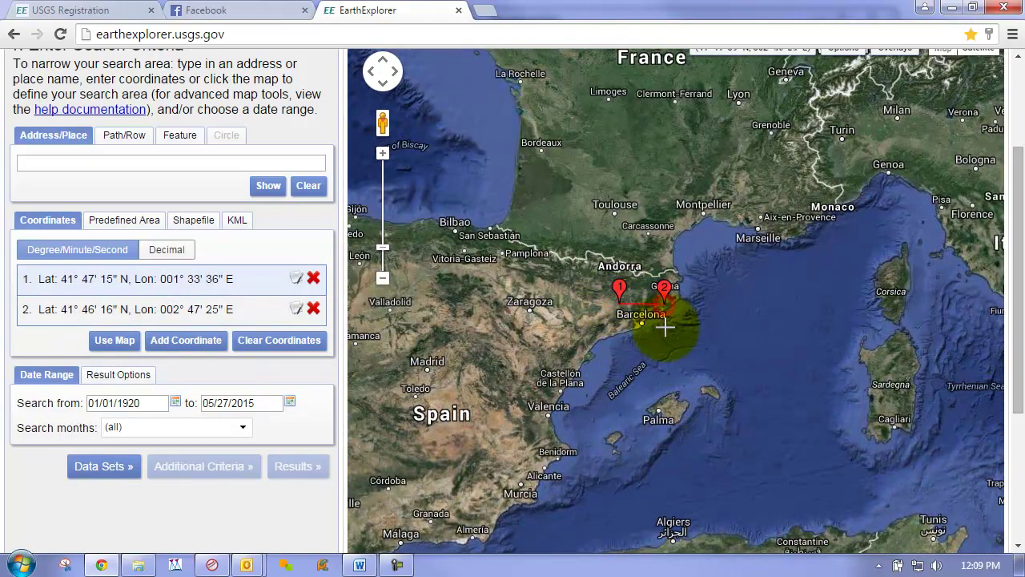
left_click(667, 321)
left_click(627, 332)
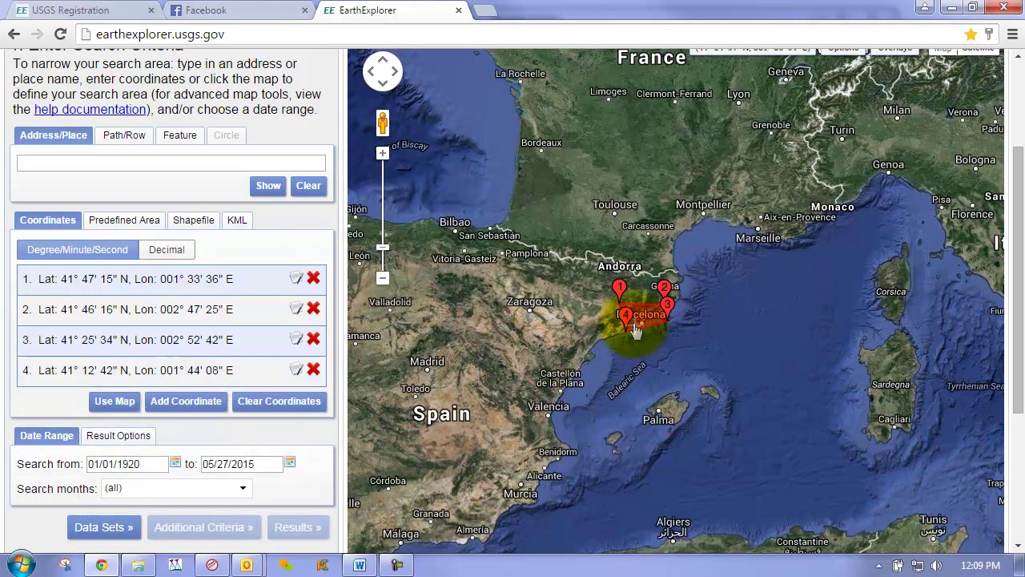
mouse_move(660, 287)
left_mouse_down()
mouse_move(713, 320)
mouse_move(655, 322)
mouse_move(655, 284)
left_mouse_up()
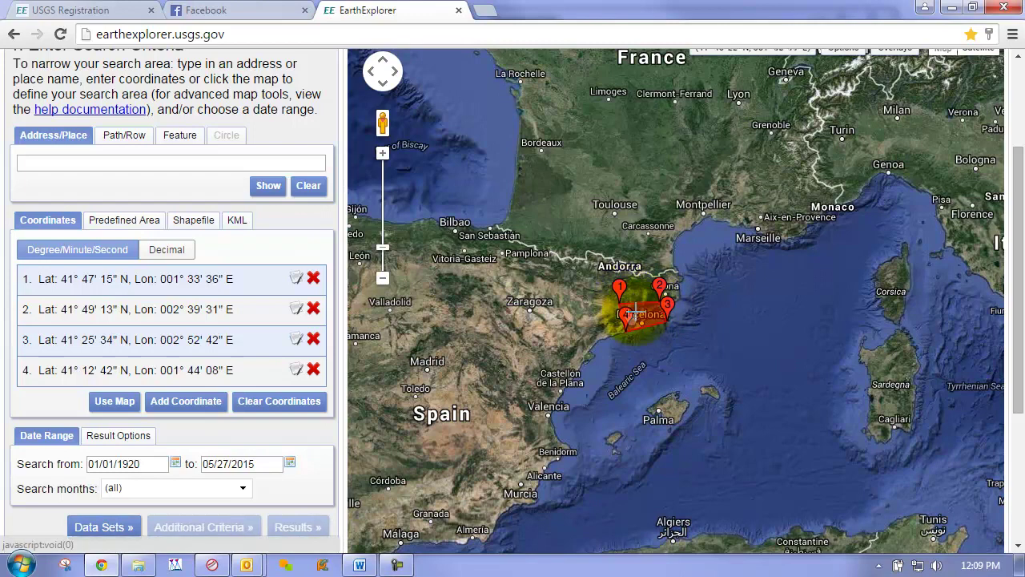
scroll(269, 270, "up", 2)
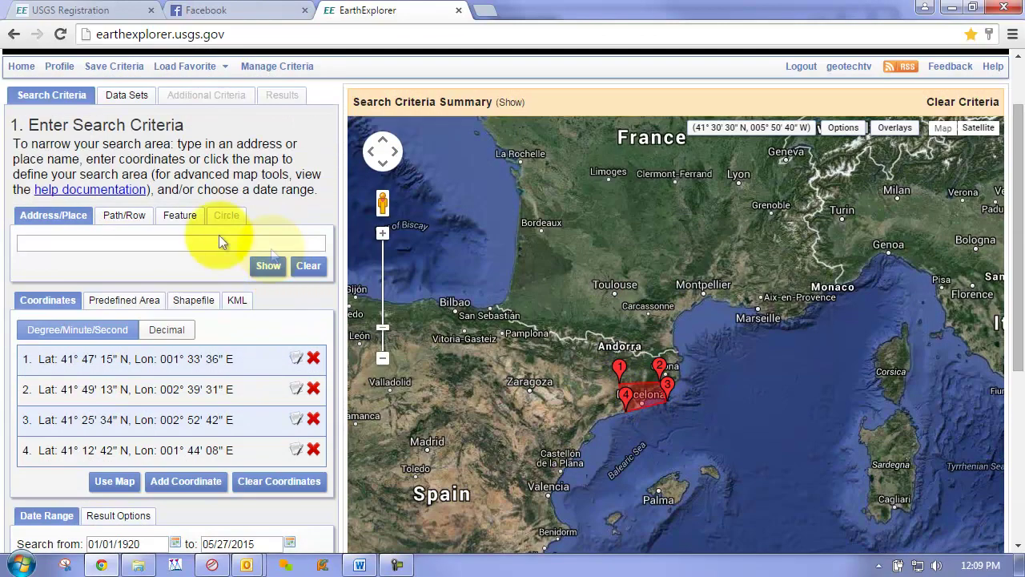
Tick SRTM 1 Arc-Second Global under Digital Elevation > SRTM in Data Sets.
left_click(127, 96)
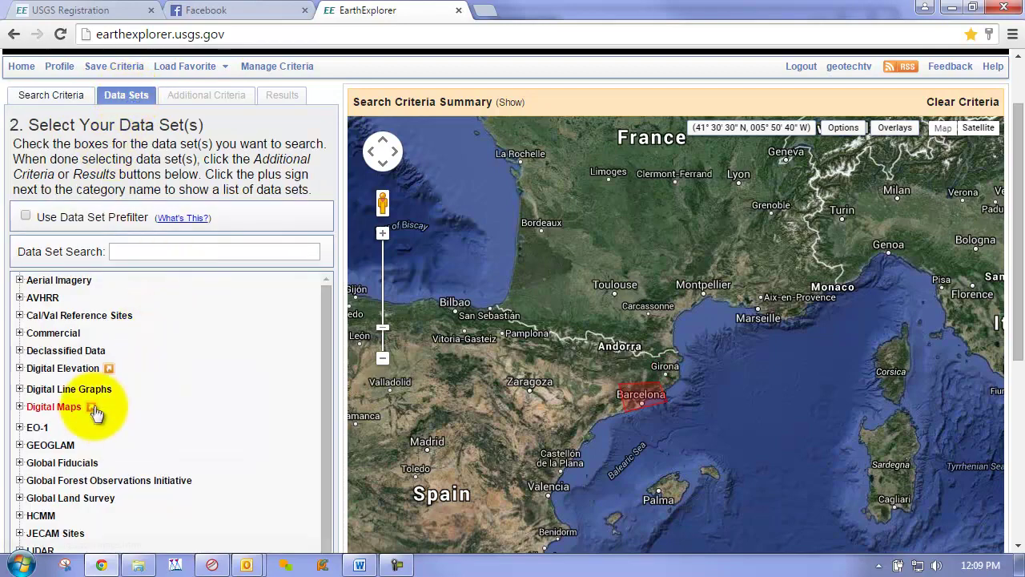
left_click_drag(332, 390, 330, 441)
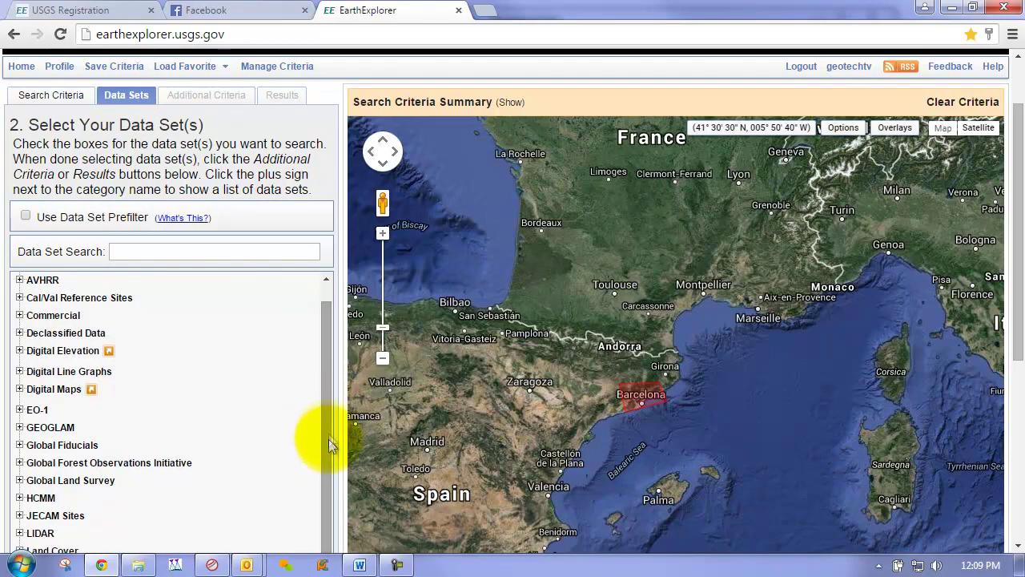
scroll(229, 293, "down", 4)
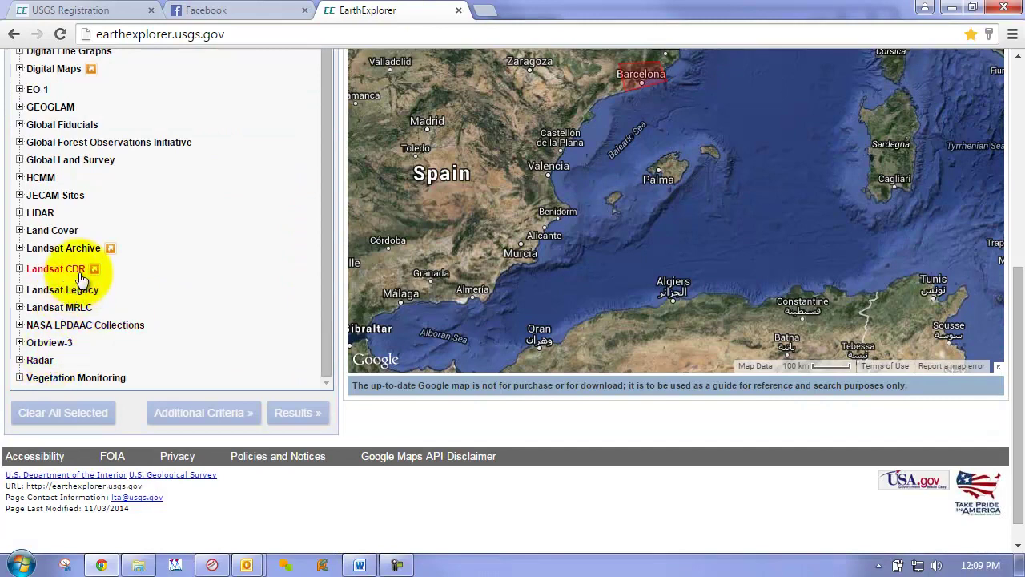
scroll(32, 152, "up", 4)
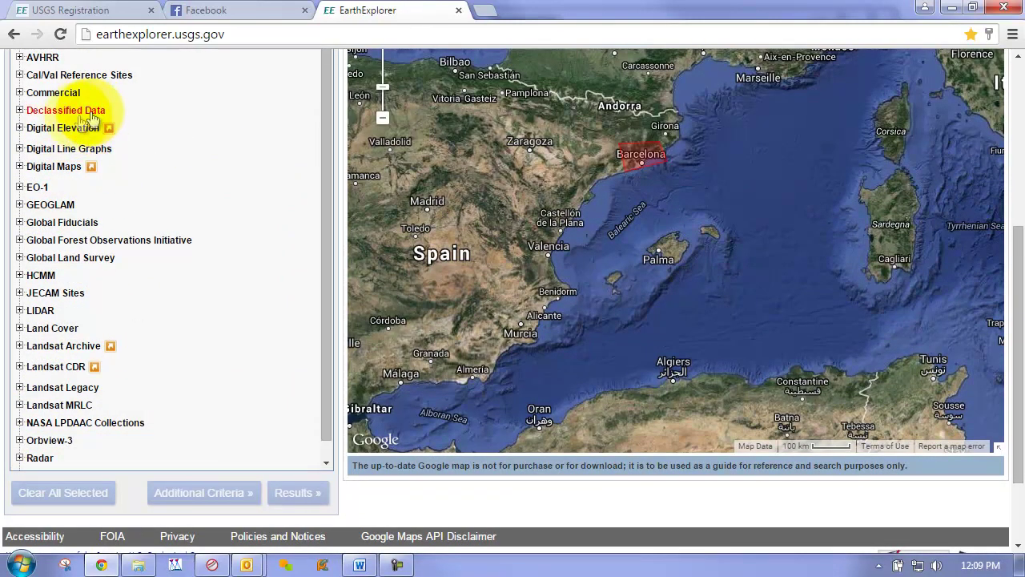
left_click(20, 128)
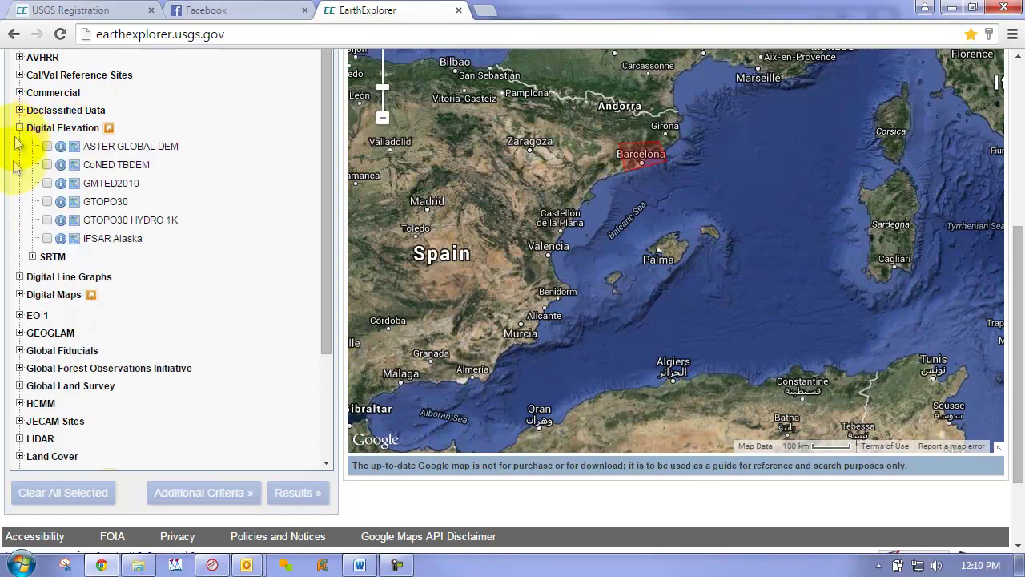
left_click(32, 257)
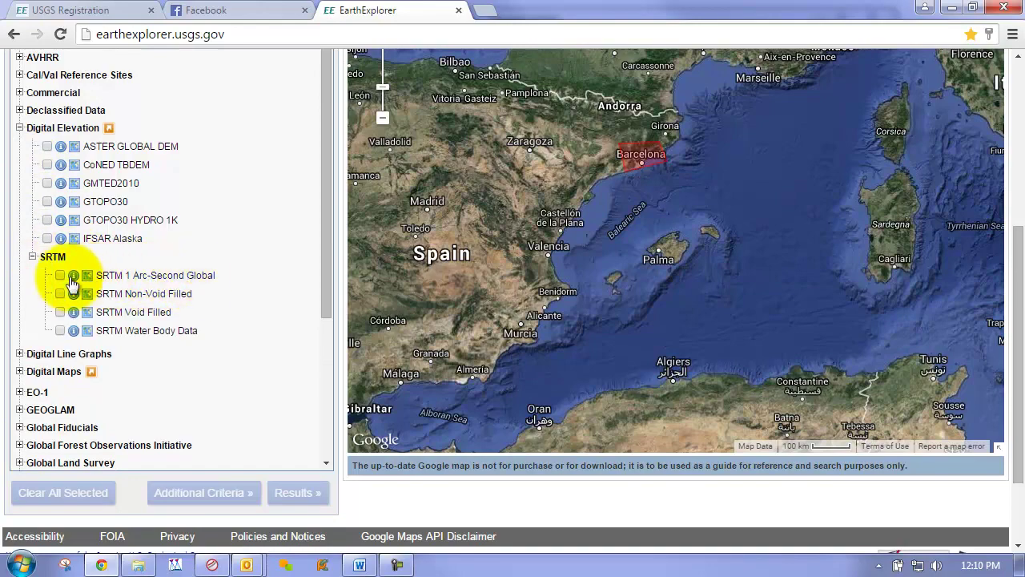
left_click(60, 276)
scroll(147, 305, "up", 3)
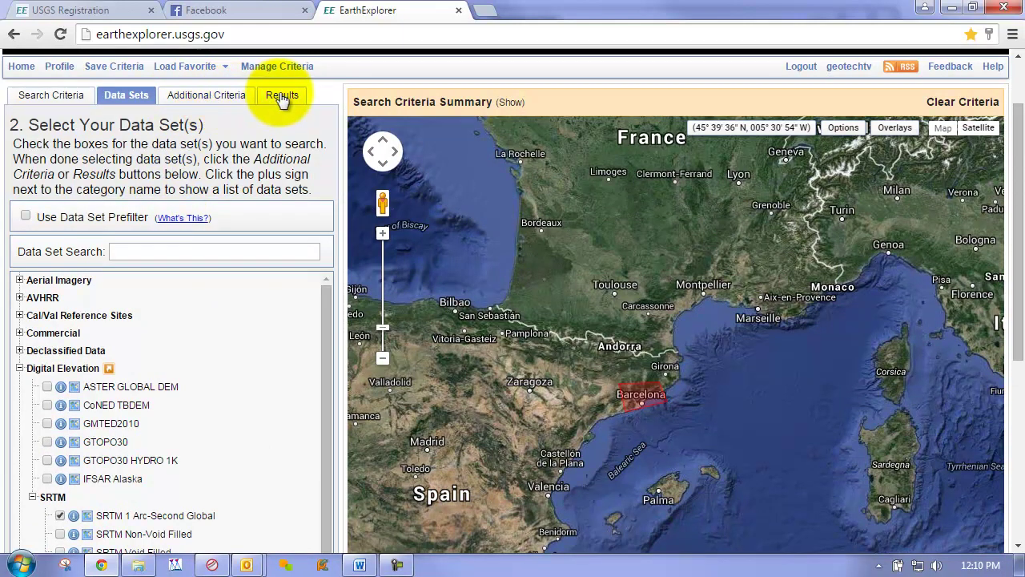
Run the search and show footprints of both SRTM tiles, N41E001 and N41E002.
left_click(282, 95)
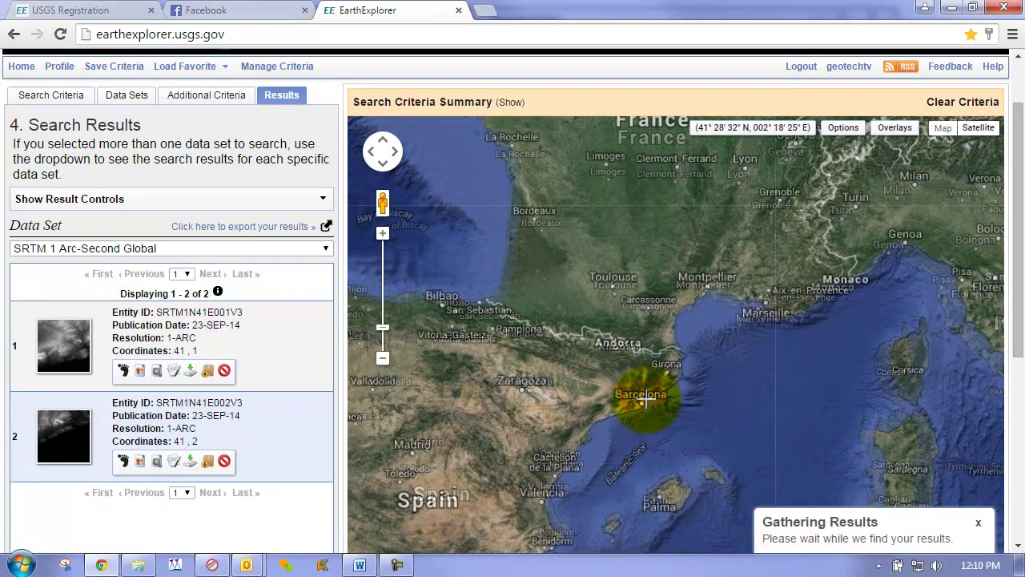
scroll(647, 396, "up", 1)
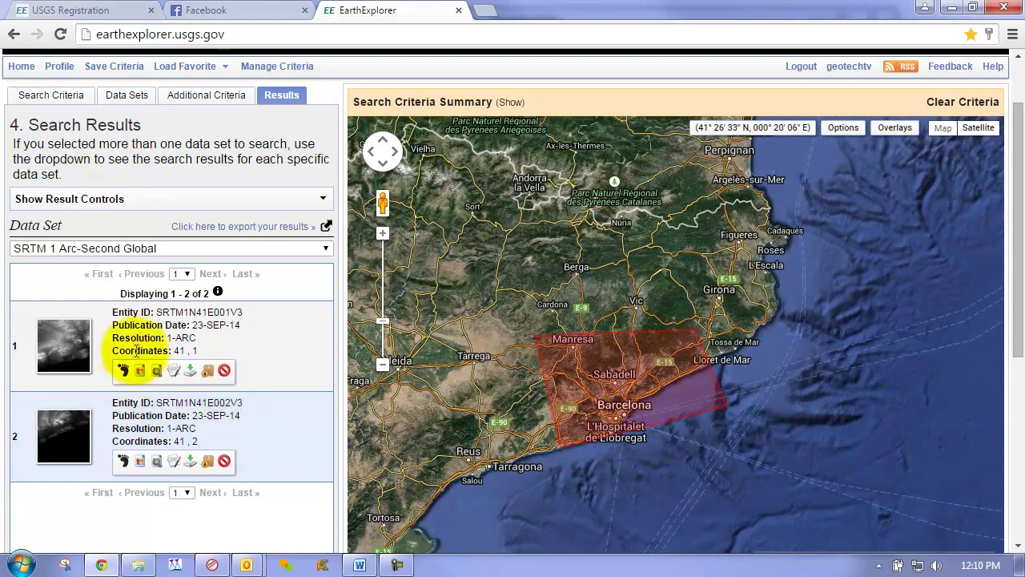
left_click(123, 370)
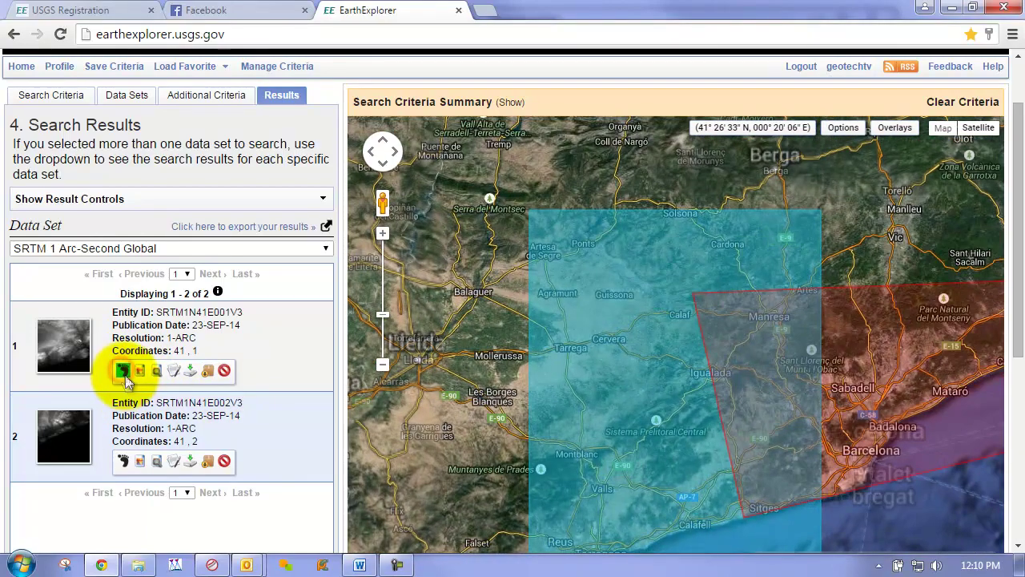
left_click(123, 460)
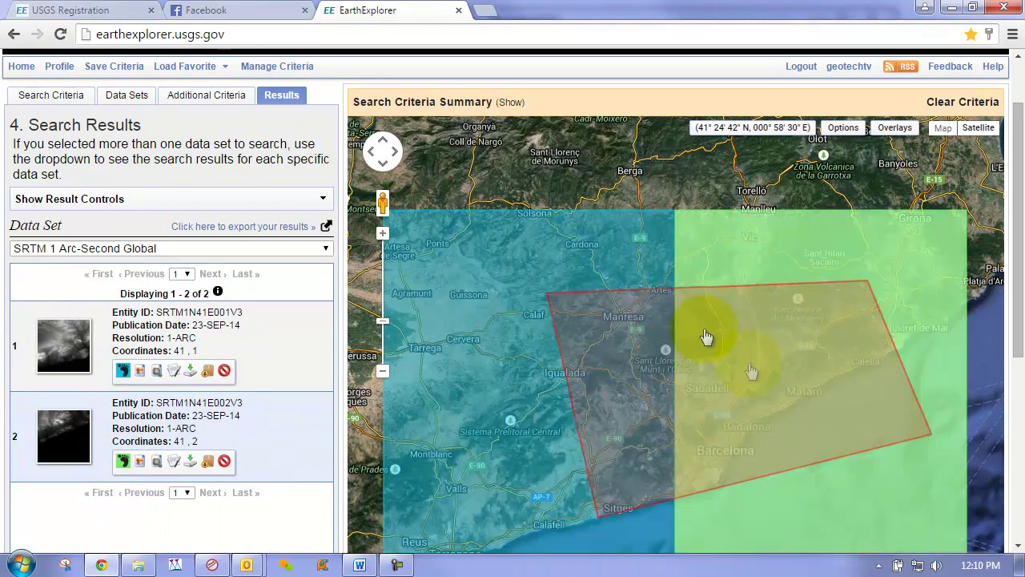
Overlay both tiles' grey elevation browse previews on the map.
left_click(487, 383)
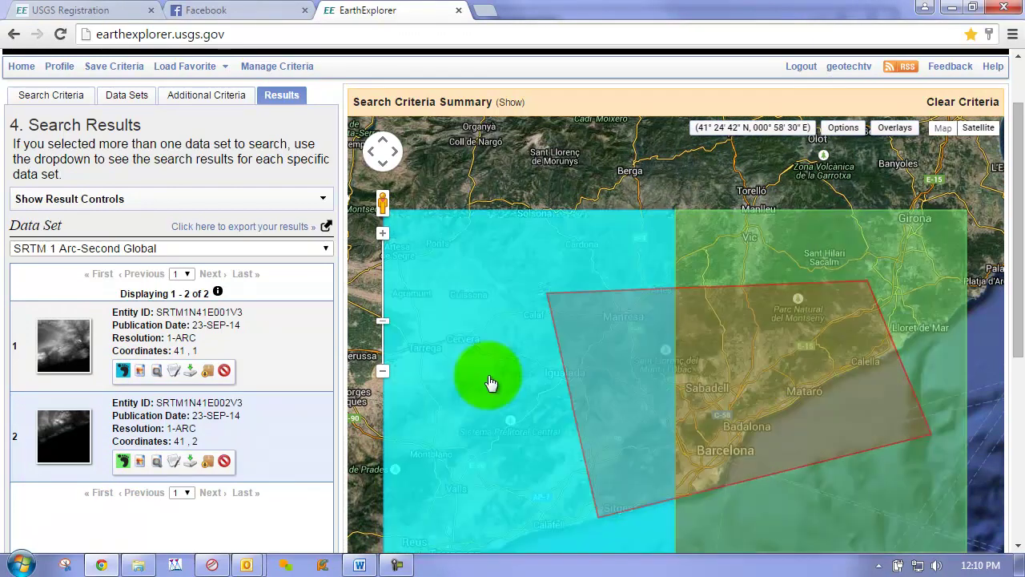
left_click(139, 370)
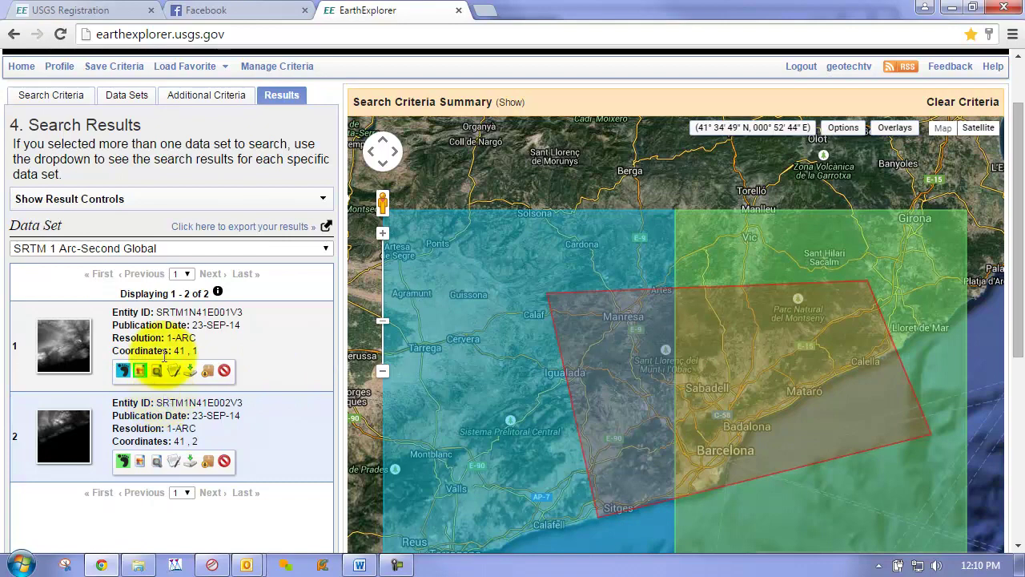
left_click(140, 462)
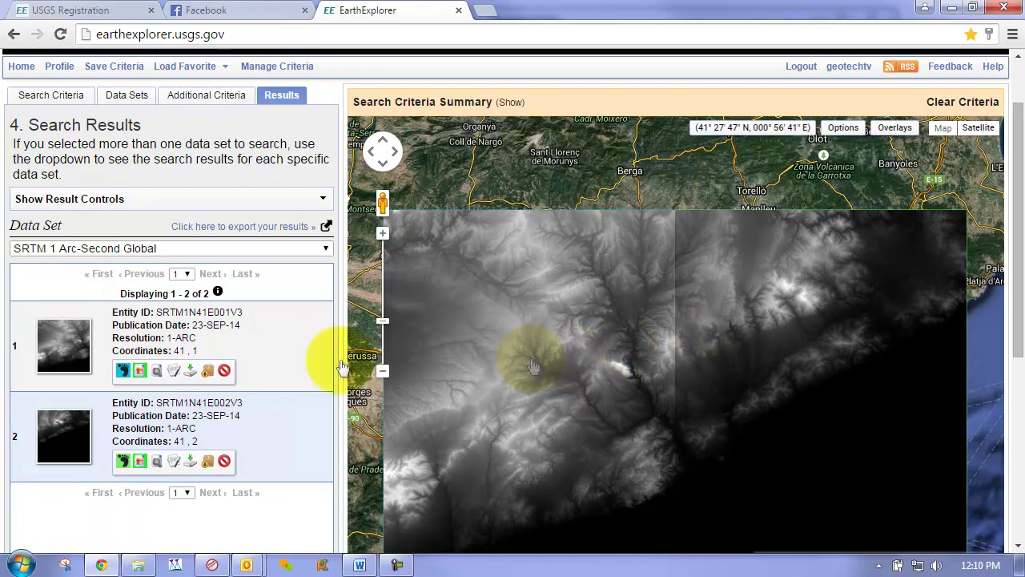
Download both tiles as GeoTIFF, n41_e001_1arc_v3.tif and n41_e002_1arc_v3.tif.
left_click(191, 372)
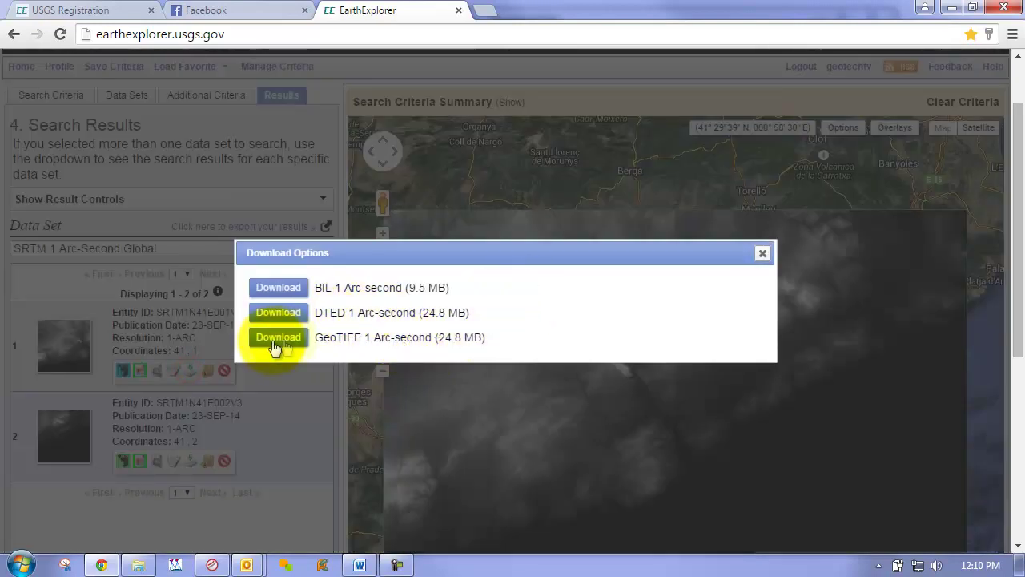
left_click(280, 337)
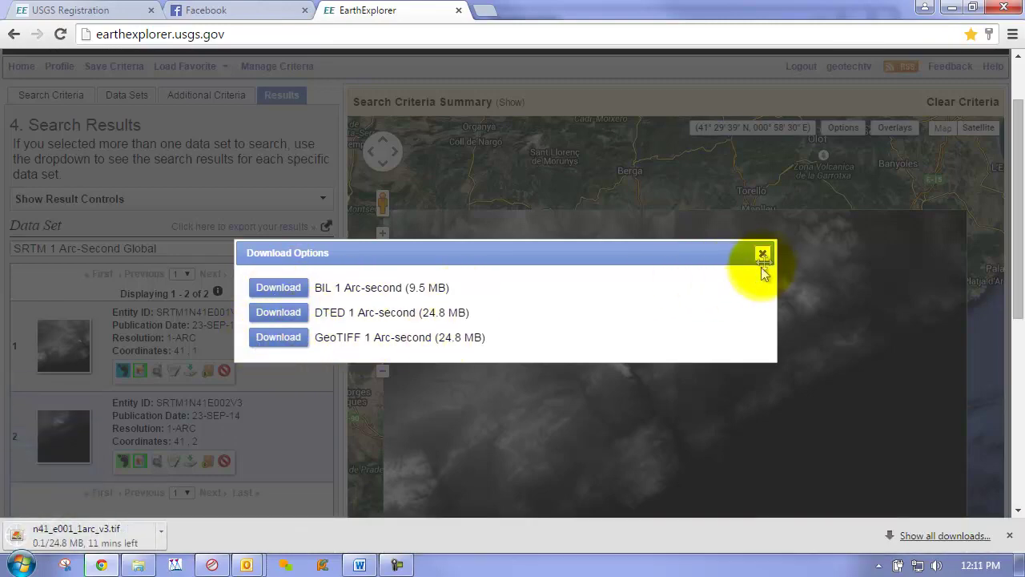
left_click(763, 253)
left_click(191, 461)
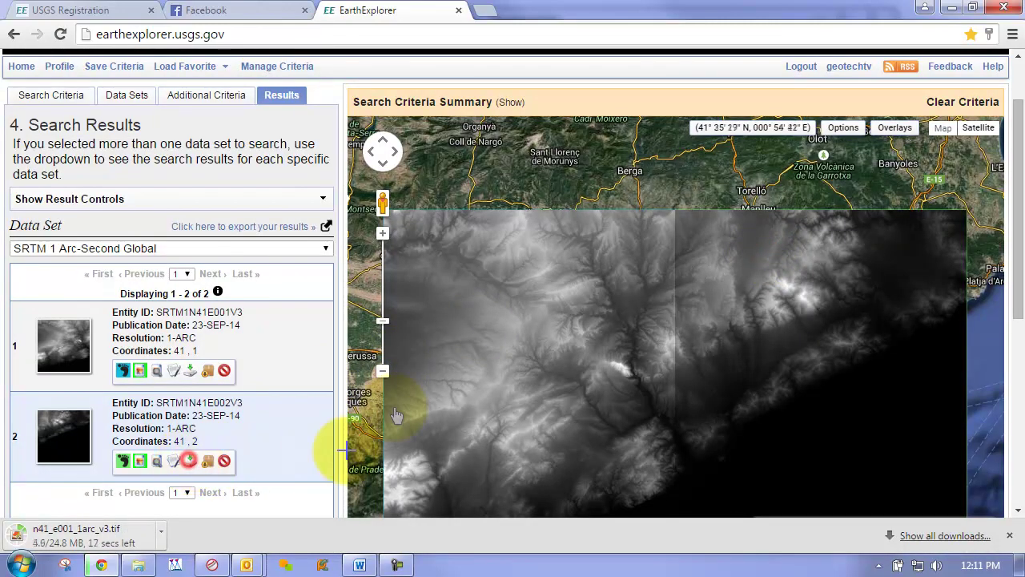
left_click(279, 319)
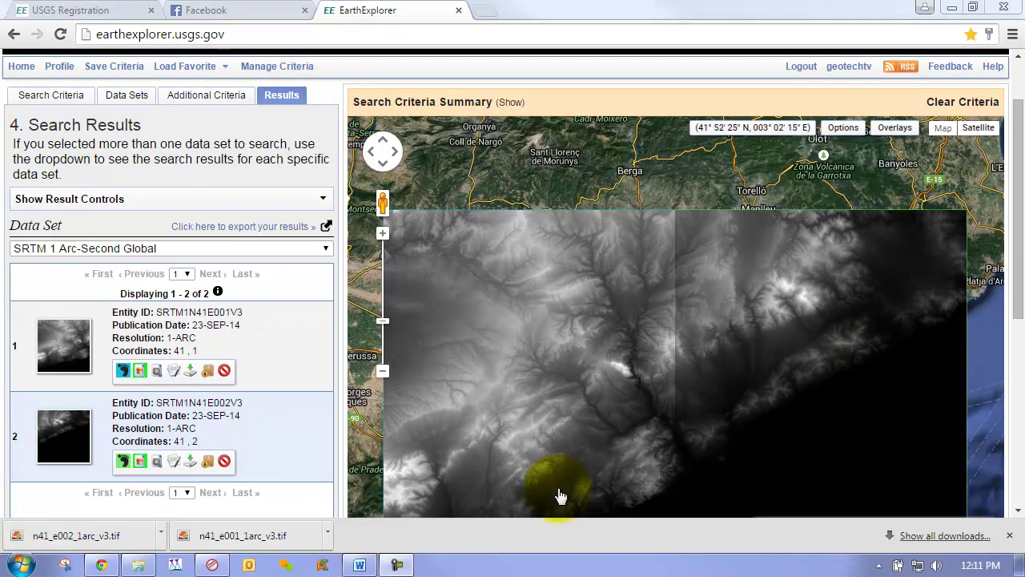
Show the downloaded files in their folder and minimize Chrome to the desktop.
left_click(327, 532)
left_click(371, 481)
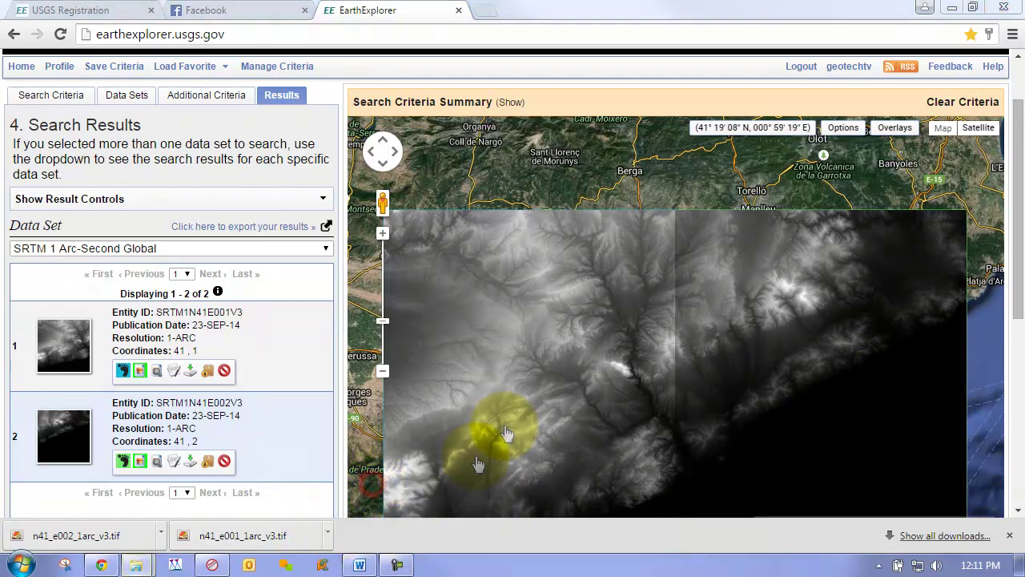
left_click(948, 8)
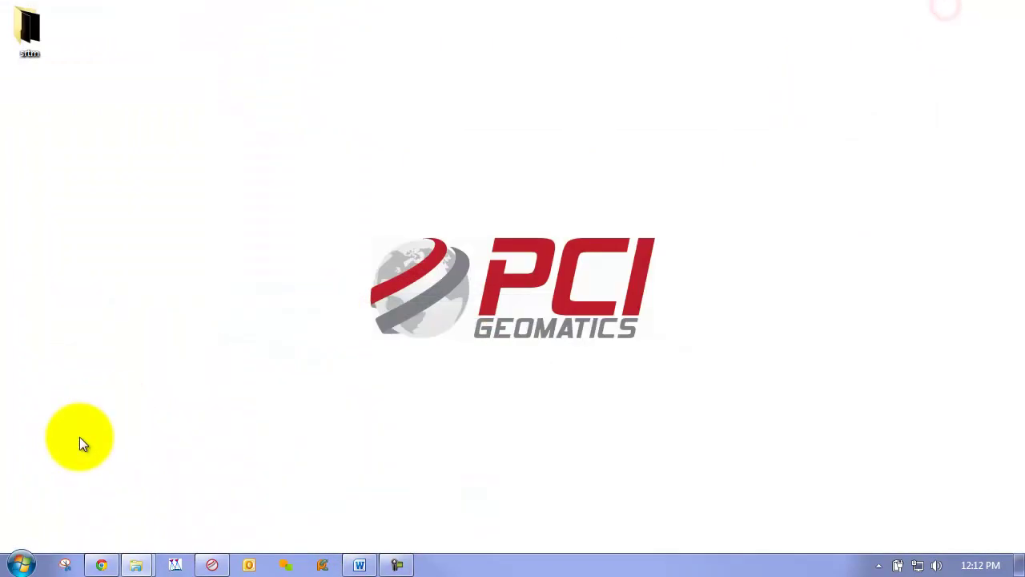
Launch Geomatica Focus and drag both SRTM .tif files from the folder into it.
left_click(213, 566)
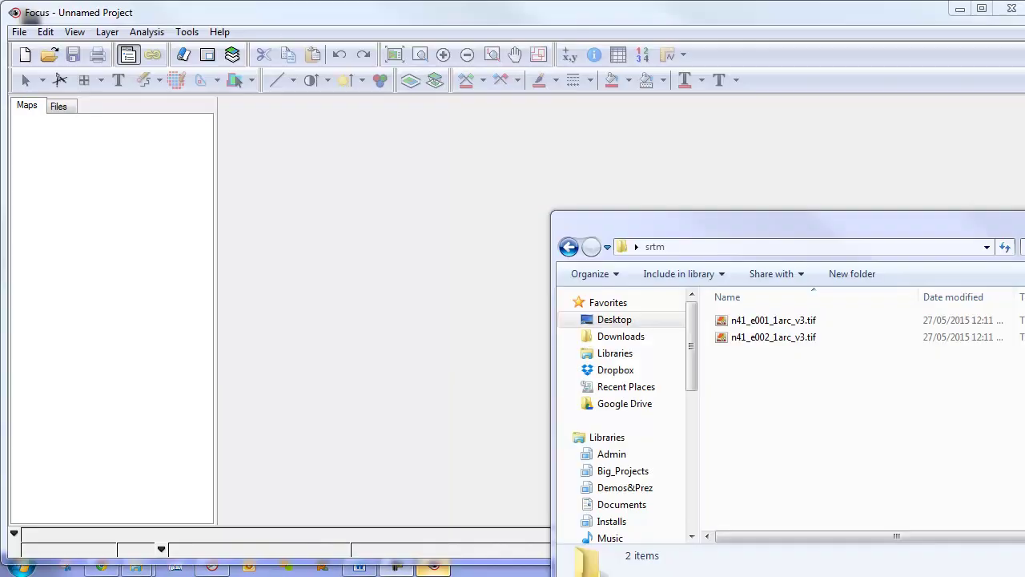
left_click_drag(769, 340, 785, 393)
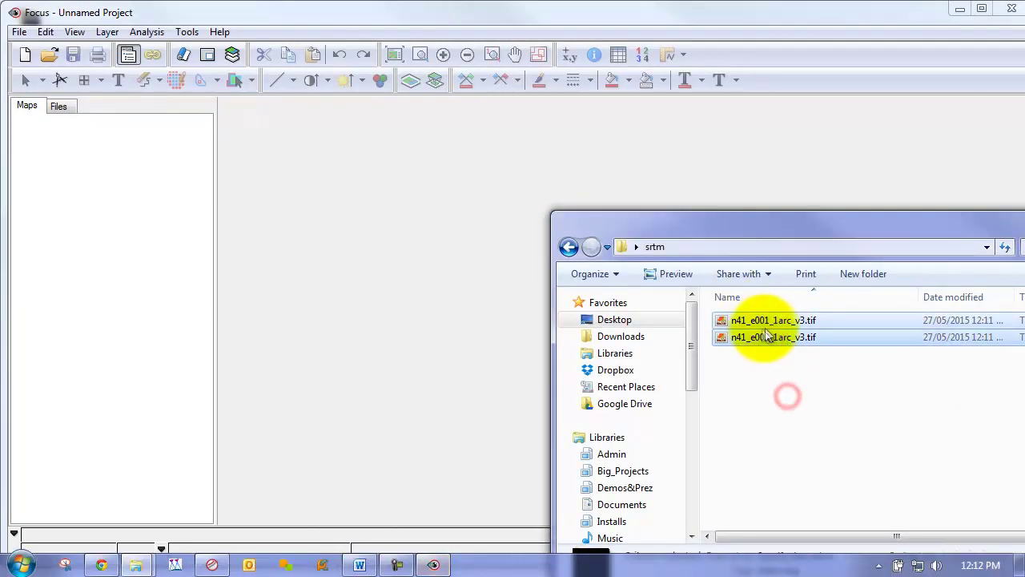
left_click_drag(773, 325, 405, 298)
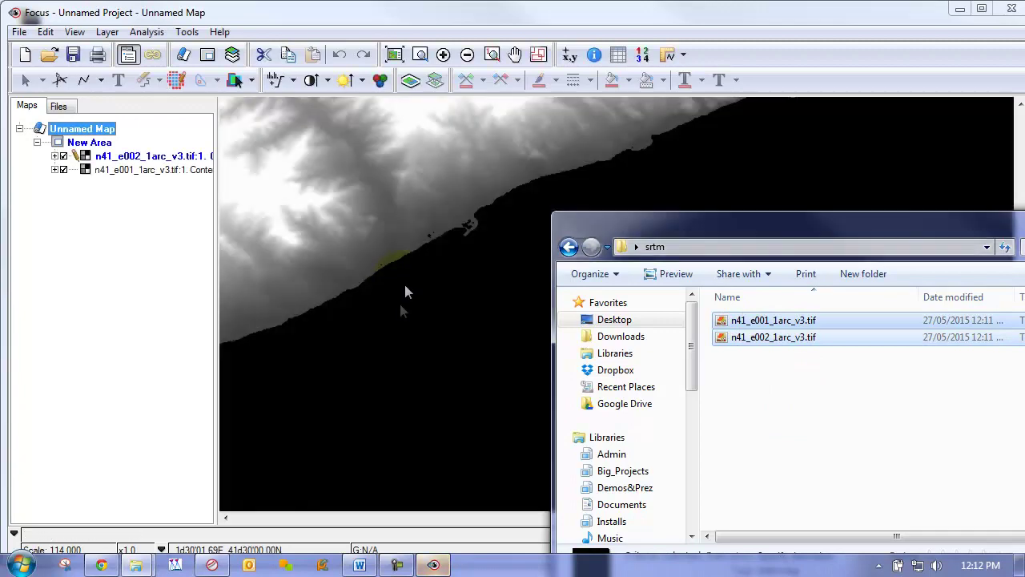
left_click_drag(669, 222, 331, 226)
left_click(719, 216)
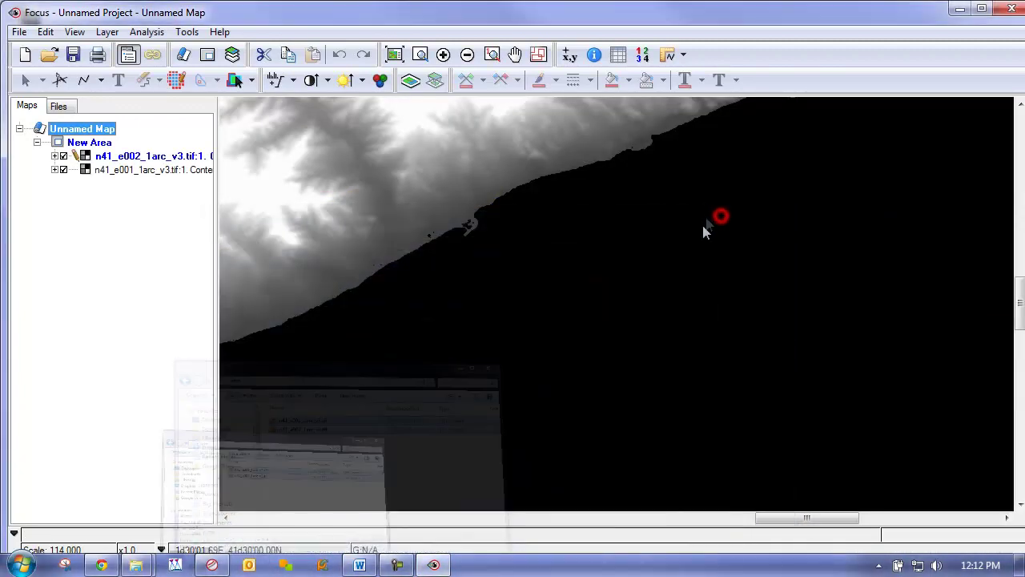
Zoom to full extent, show both tiles as one matched grayscale image, and zoom into the terrain.
left_click(394, 54)
left_click(132, 156)
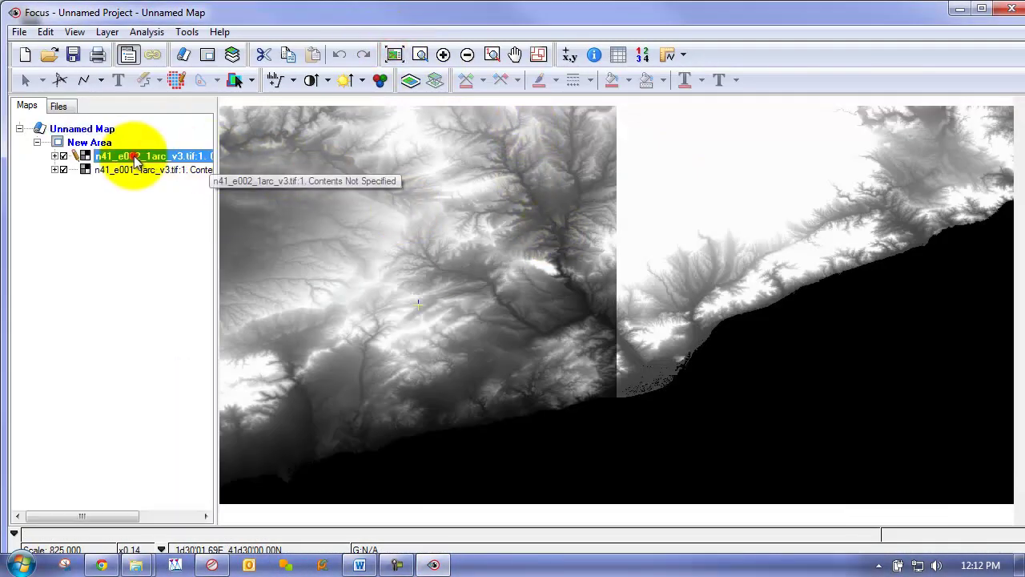
left_click(144, 169, "shift")
left_click(276, 80)
left_click(675, 272)
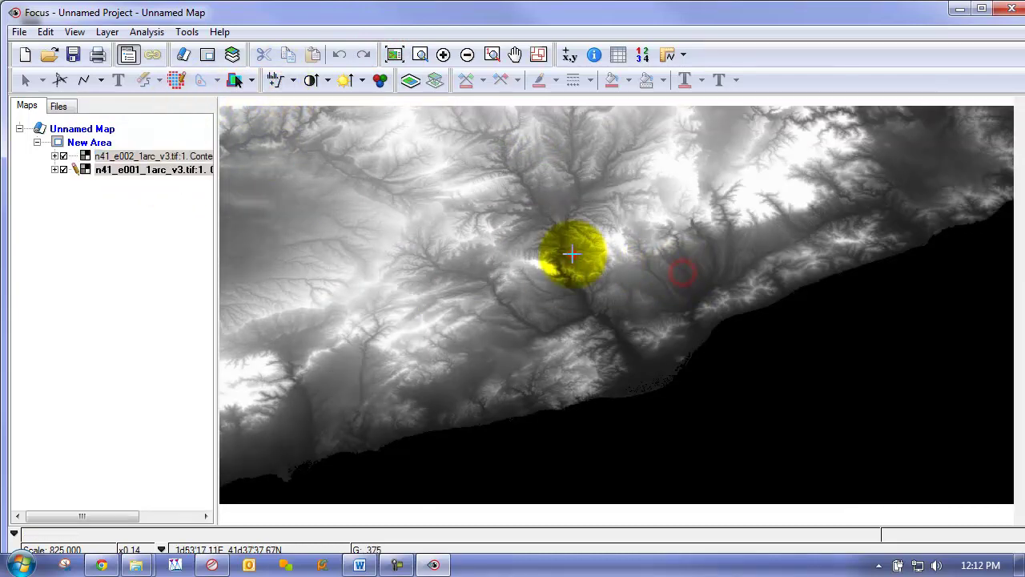
left_click(585, 250)
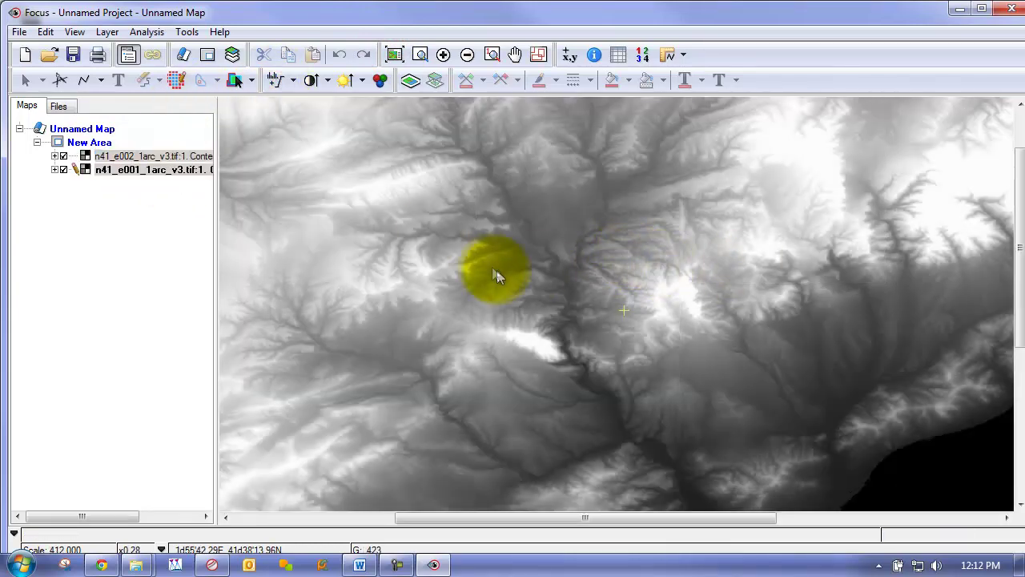
left_click(68, 158)
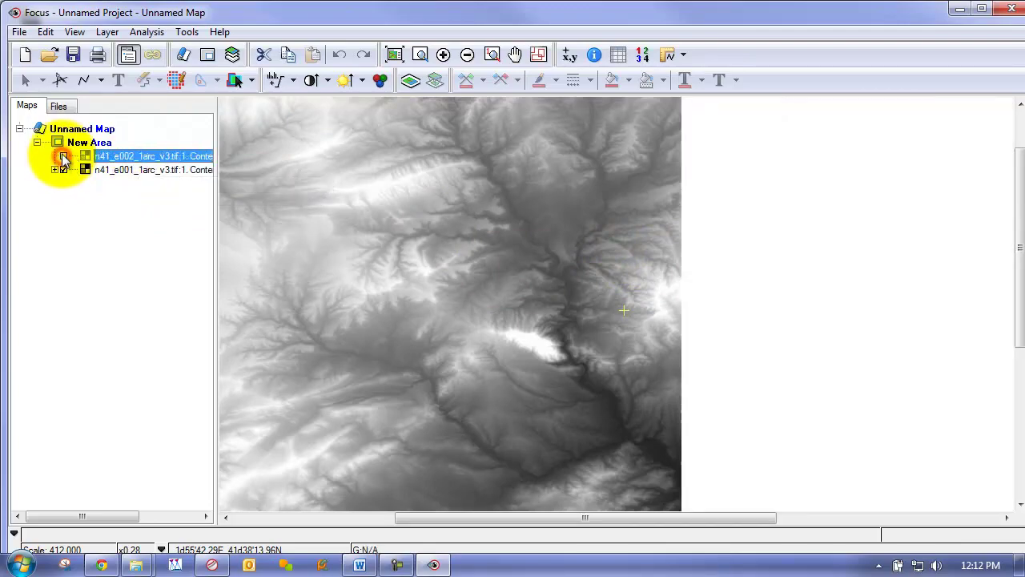